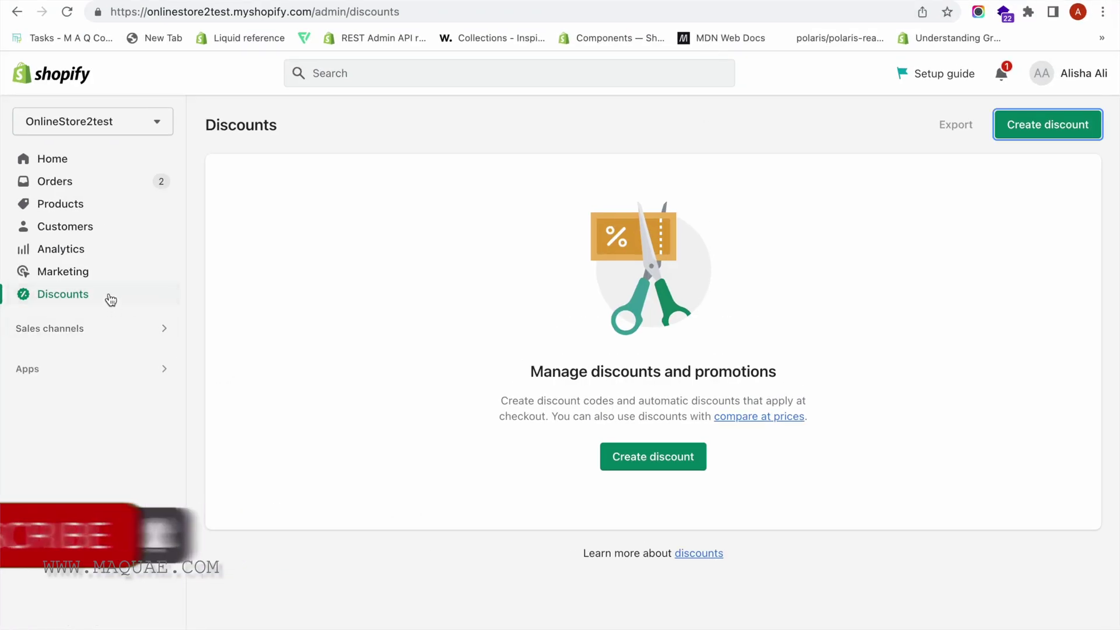
# Step: From the Discounts page, bring up the Select discount type dialog for a new discount
pyautogui.click(1055, 117)
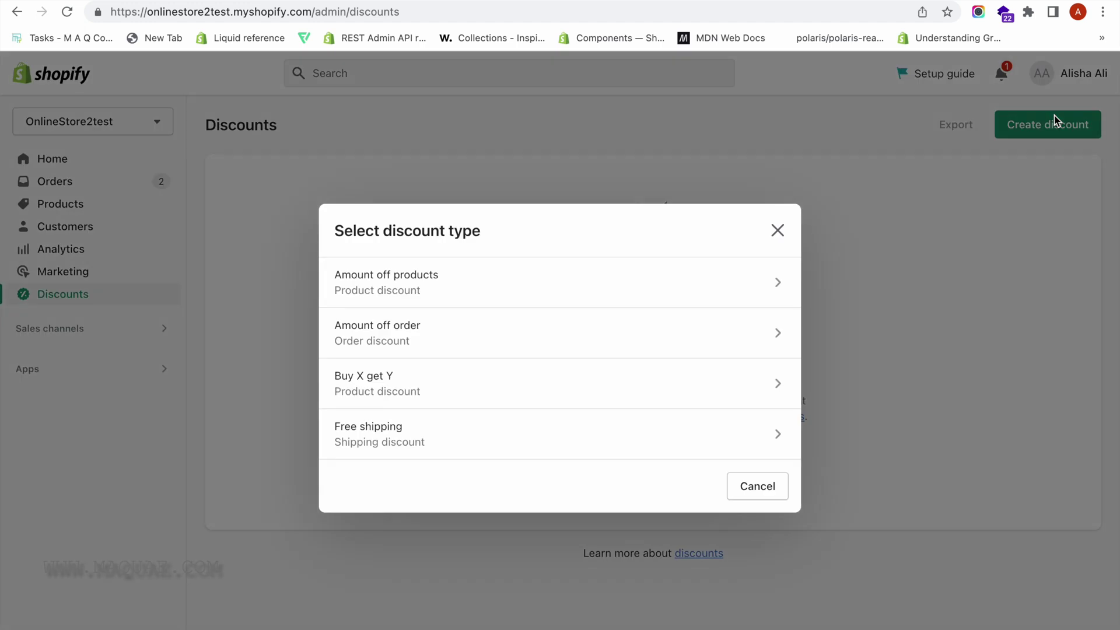
# Step: Start an Amount off order discount with code WELCOME10 at 10% off
pyautogui.click(650, 337)
pyautogui.click(374, 337)
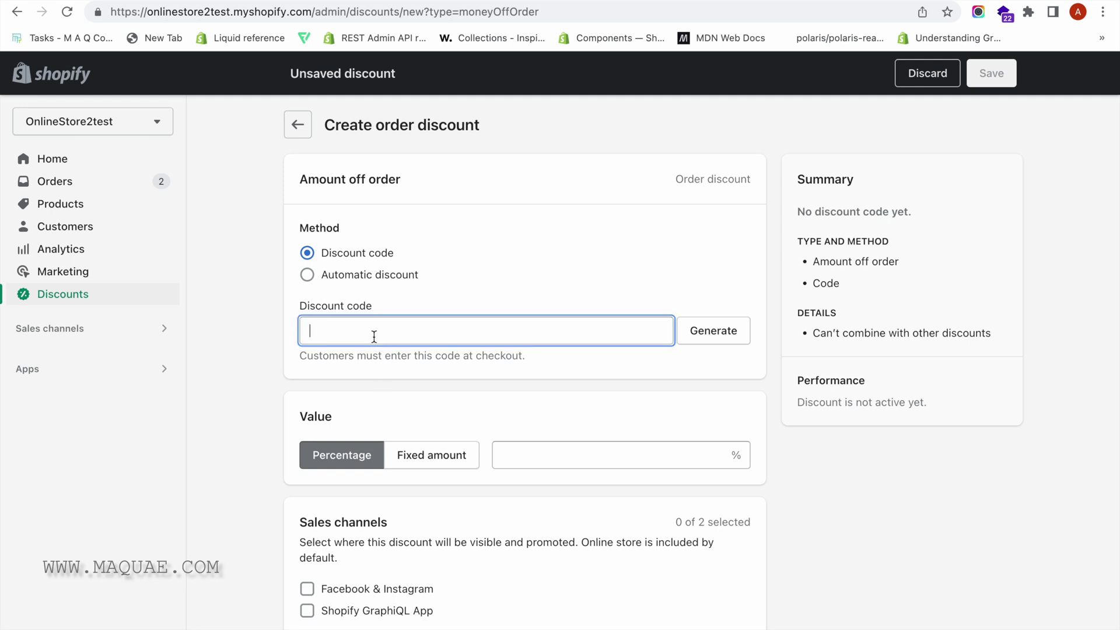
pyautogui.write('WELCOME10')
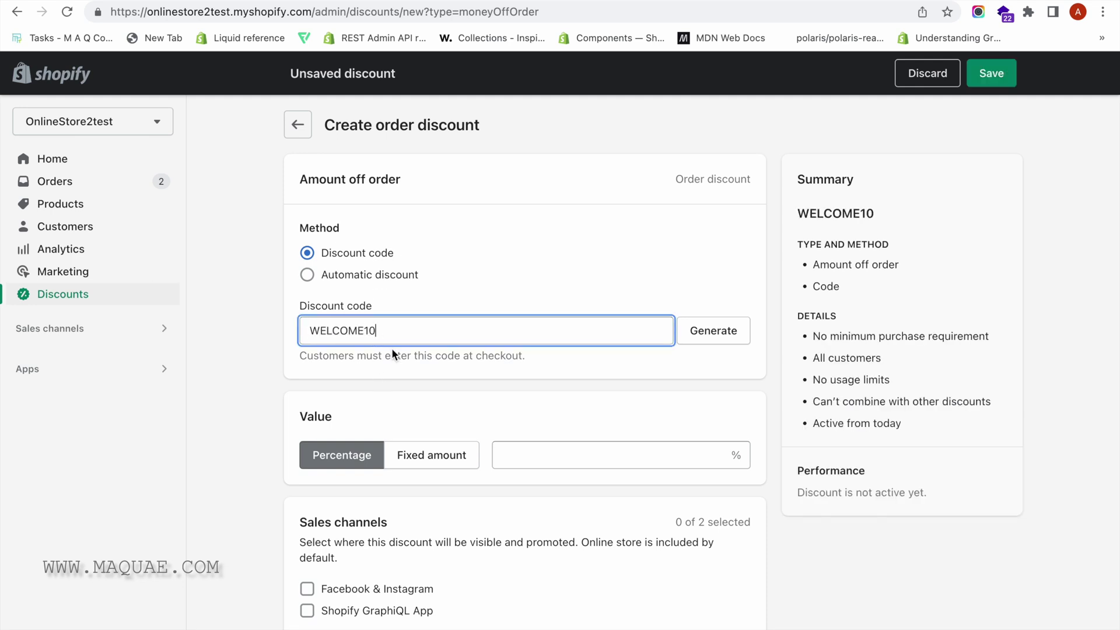
pyautogui.scroll(-2, 425, 408)
pyautogui.click(496, 380)
pyautogui.write('10')
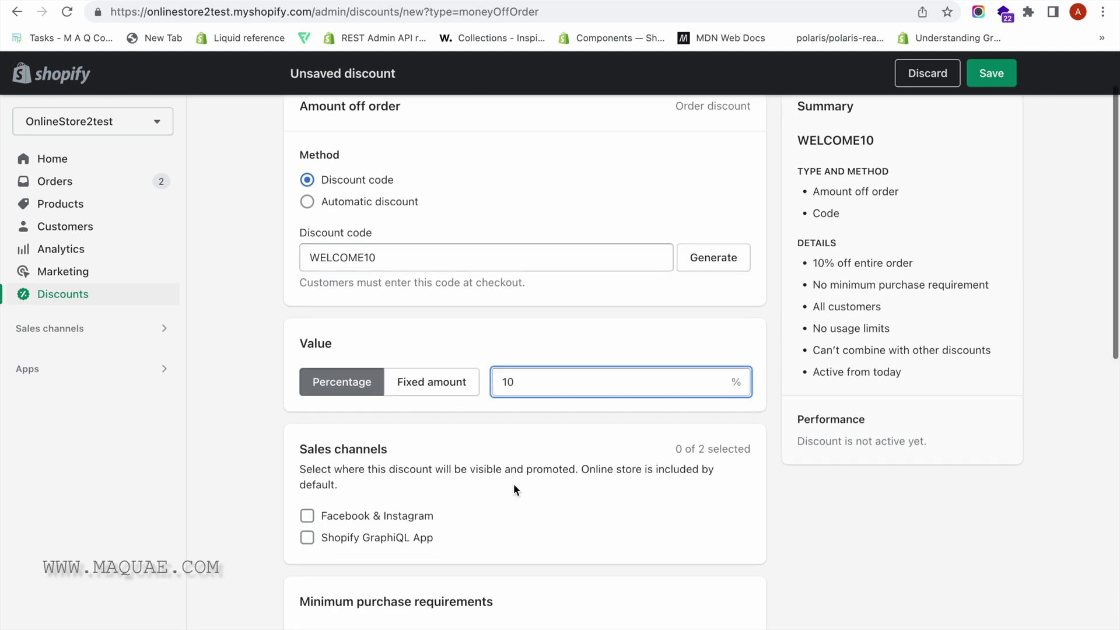
pyautogui.scroll(-3, 514, 487)
pyautogui.scroll(-2, 513, 484)
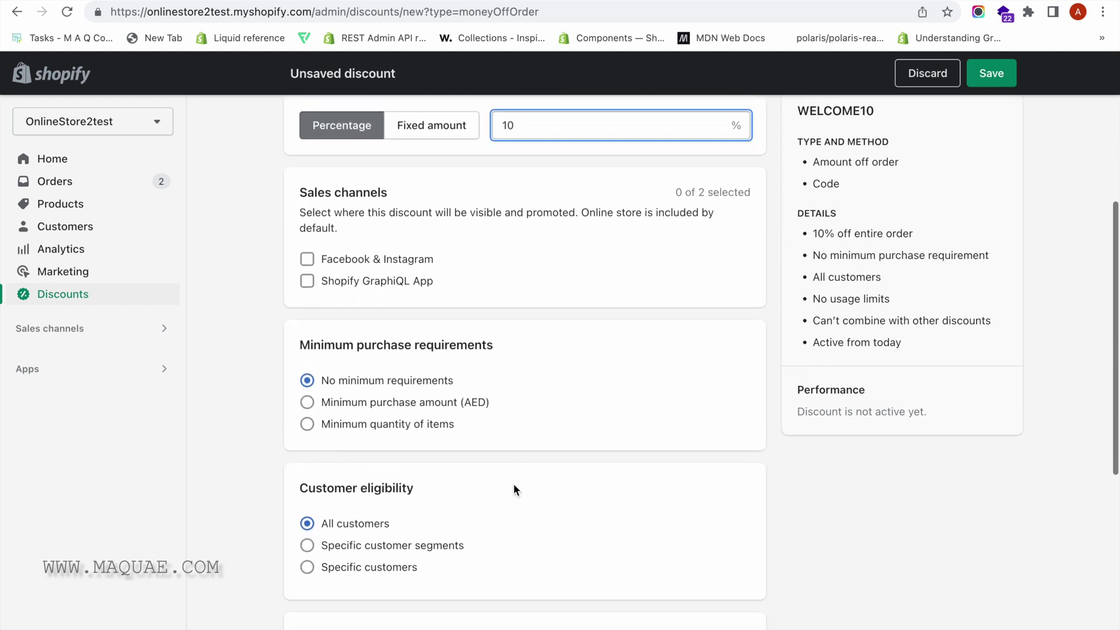
# Step: Require a minimum quantity of 1 item and limit WELCOME10 to one use per customer
pyautogui.click(445, 411)
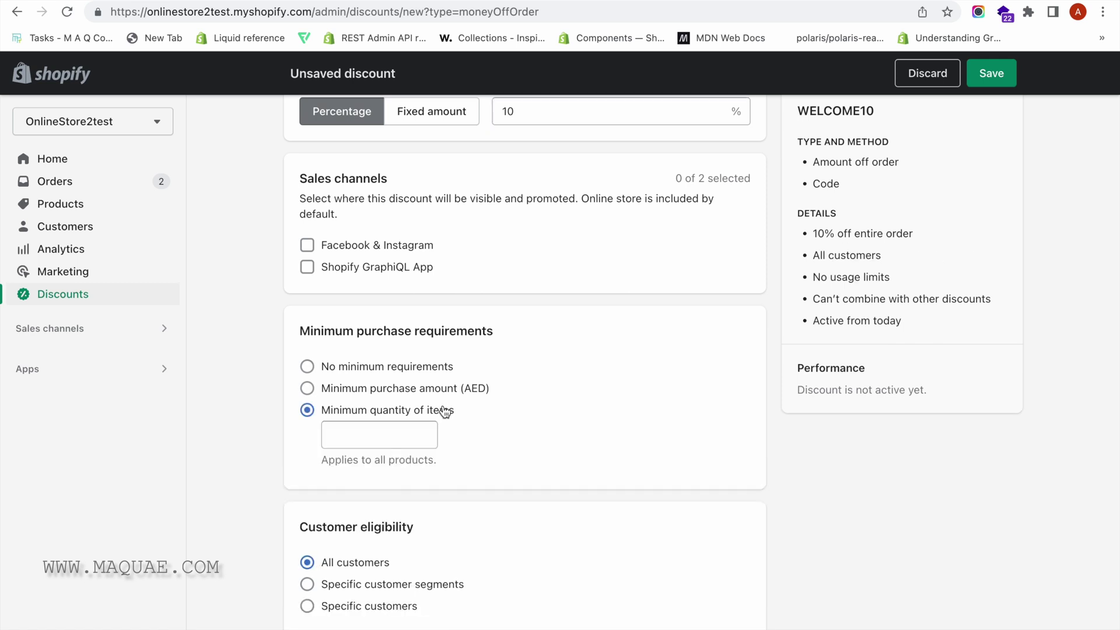
pyautogui.click(418, 440)
pyautogui.write('1')
pyautogui.click(471, 437)
pyautogui.scroll(-4, 471, 437)
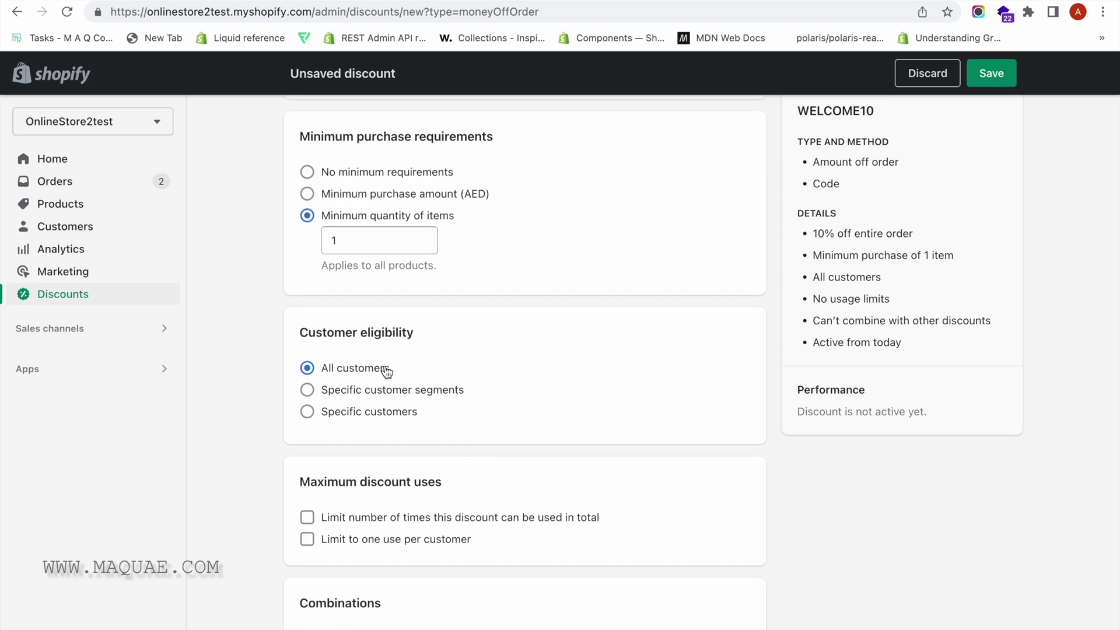
pyautogui.scroll(-2, 394, 375)
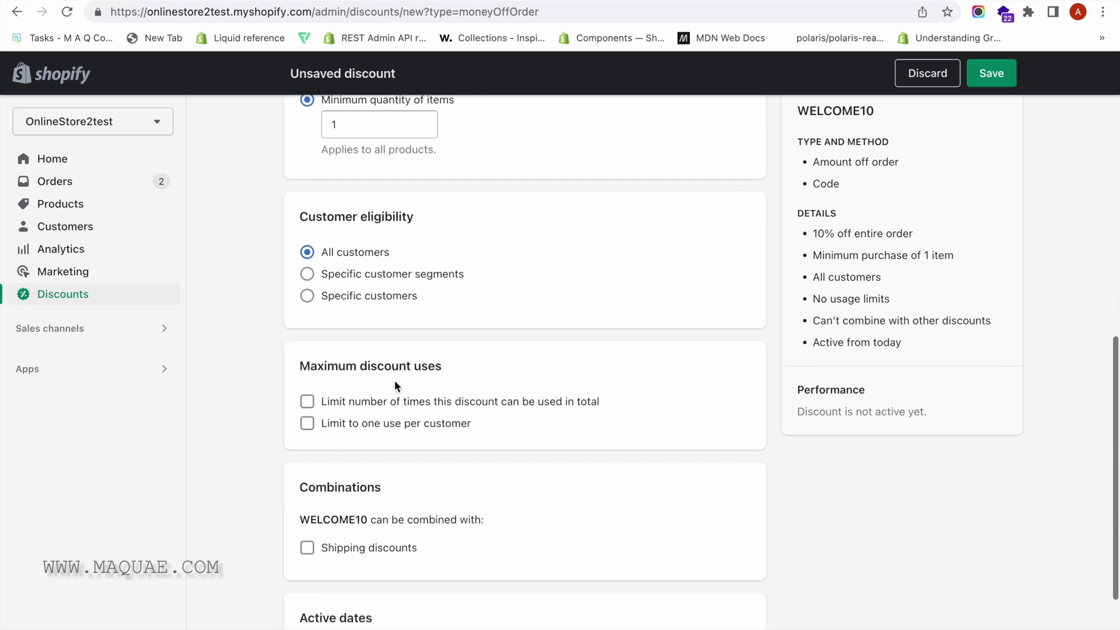
pyautogui.click(388, 425)
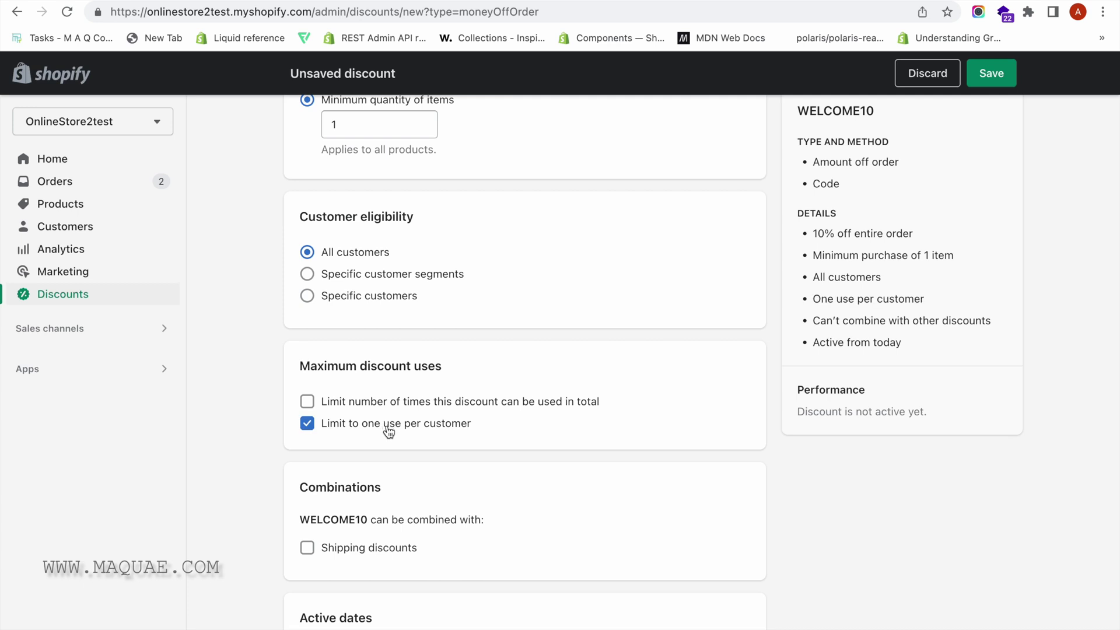
# Step: Let WELCOME10 combine with shipping discounts and return to the discounts list
pyautogui.scroll(-2, 389, 432)
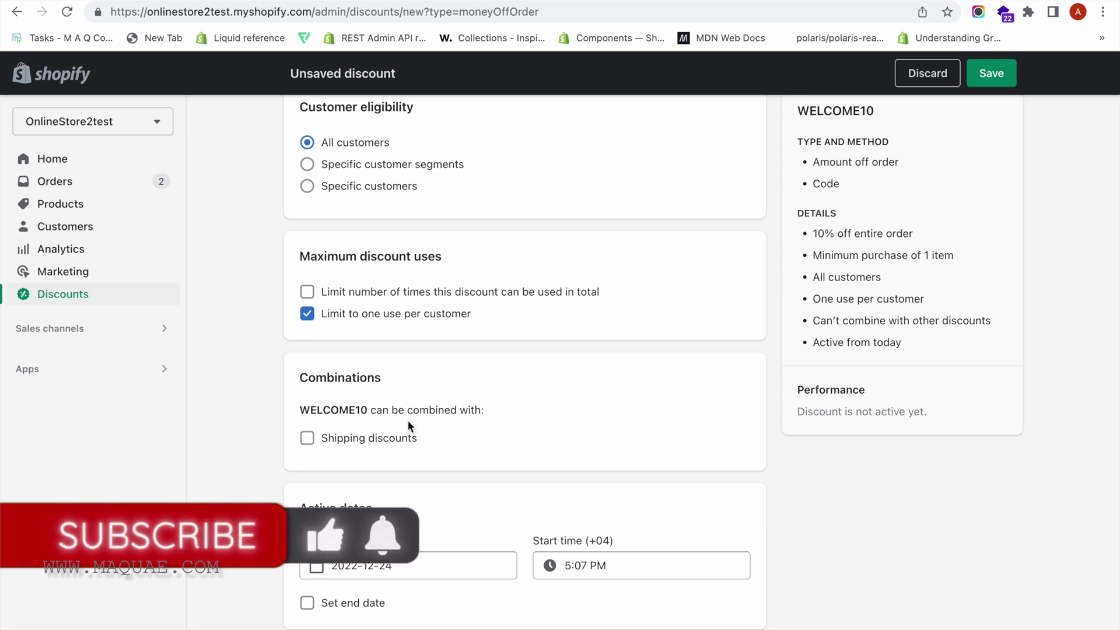
pyautogui.moveTo(365, 407); pyautogui.dragTo(301, 408)
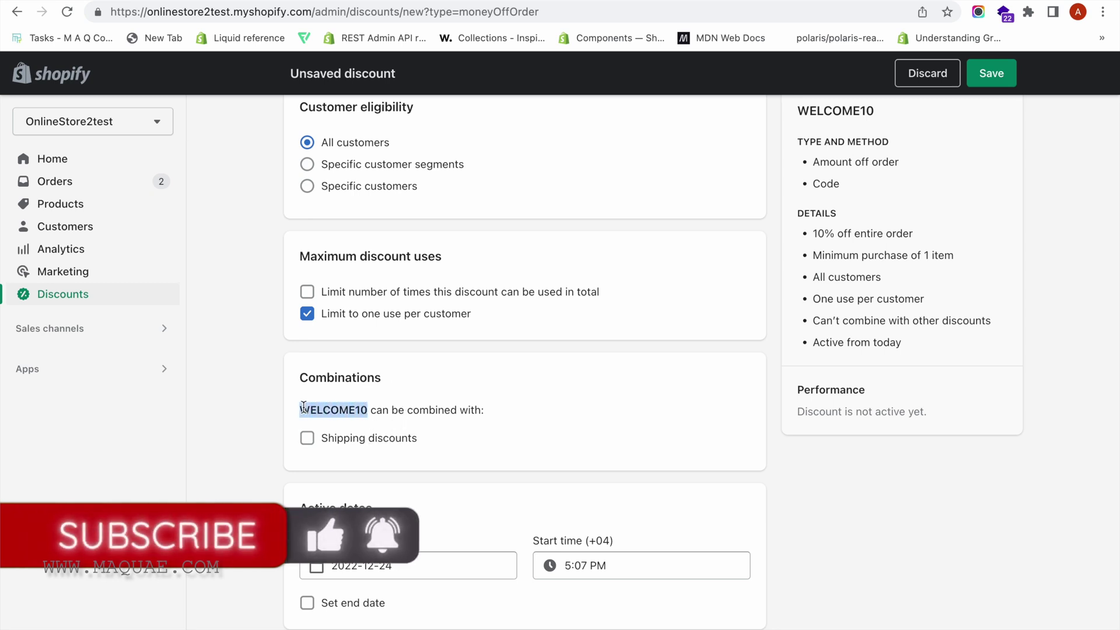
pyautogui.click(307, 439)
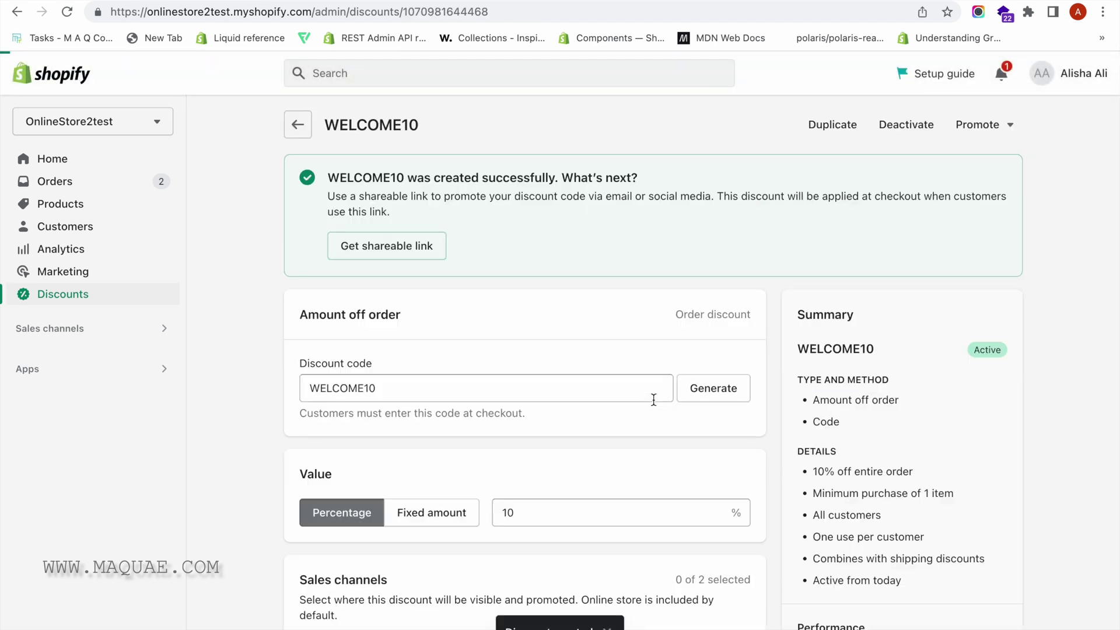
pyautogui.click(298, 129)
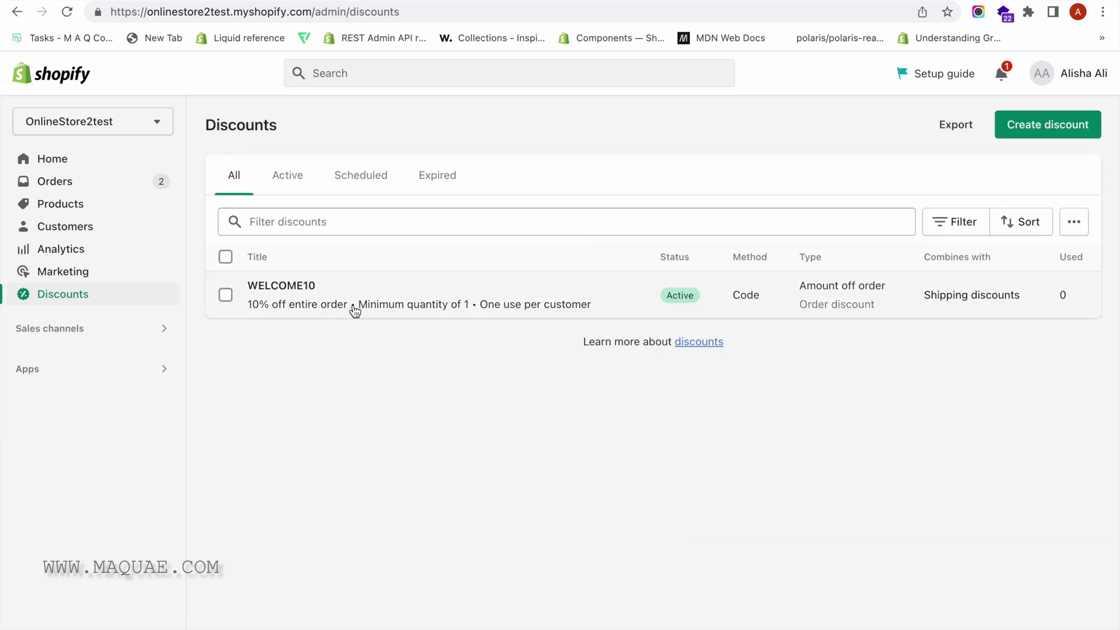
# Step: Start a new free shipping discount with the code FREESHIPPING
pyautogui.click(1014, 137)
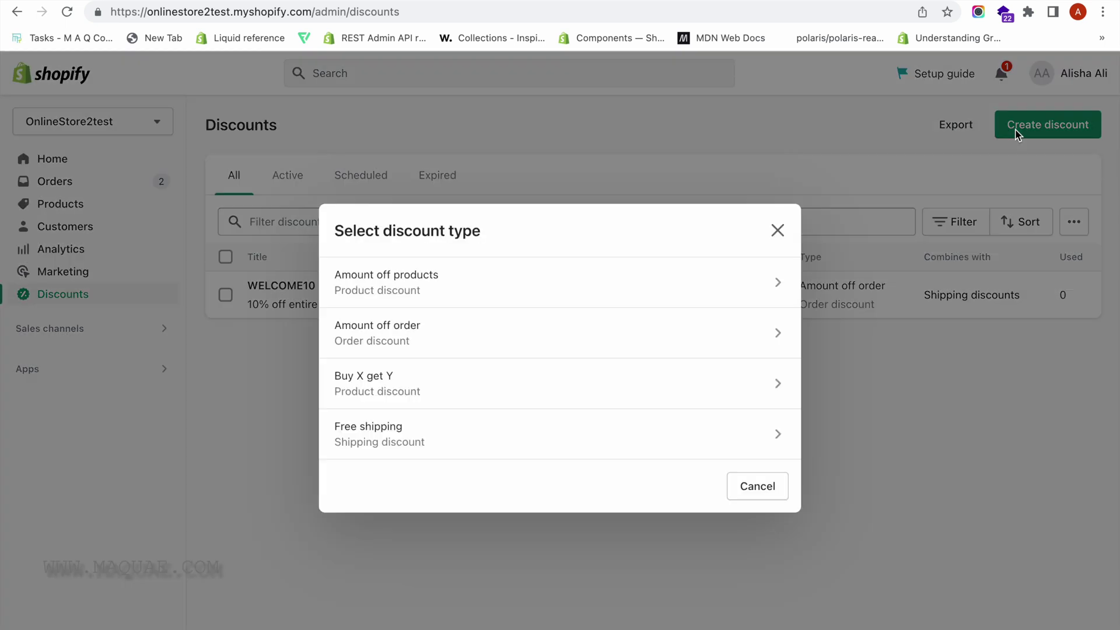
pyautogui.click(631, 432)
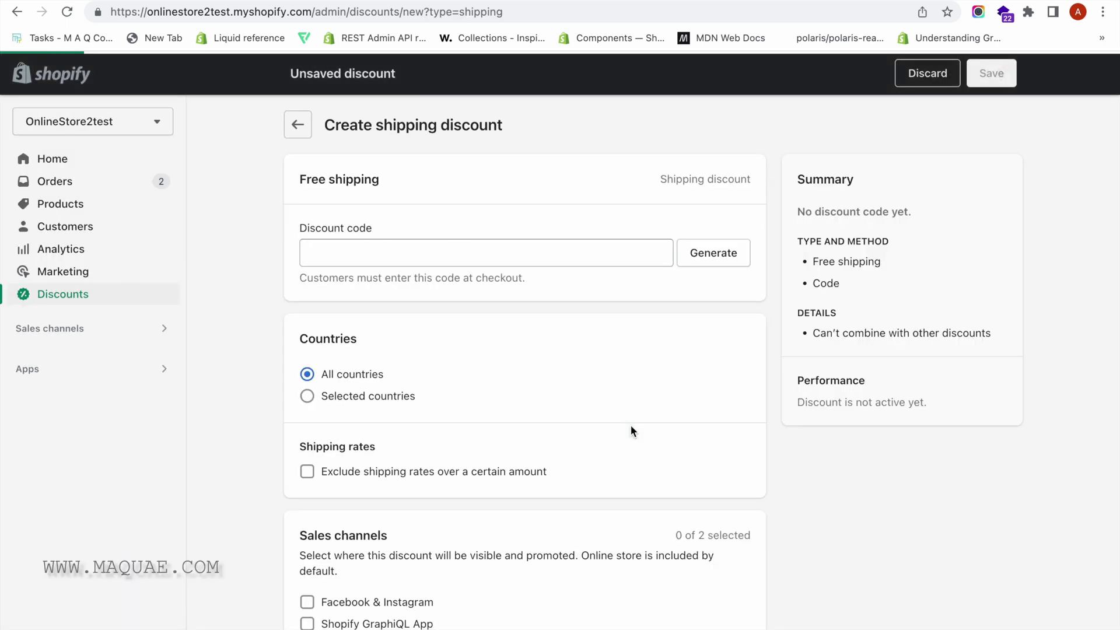
pyautogui.click(488, 262)
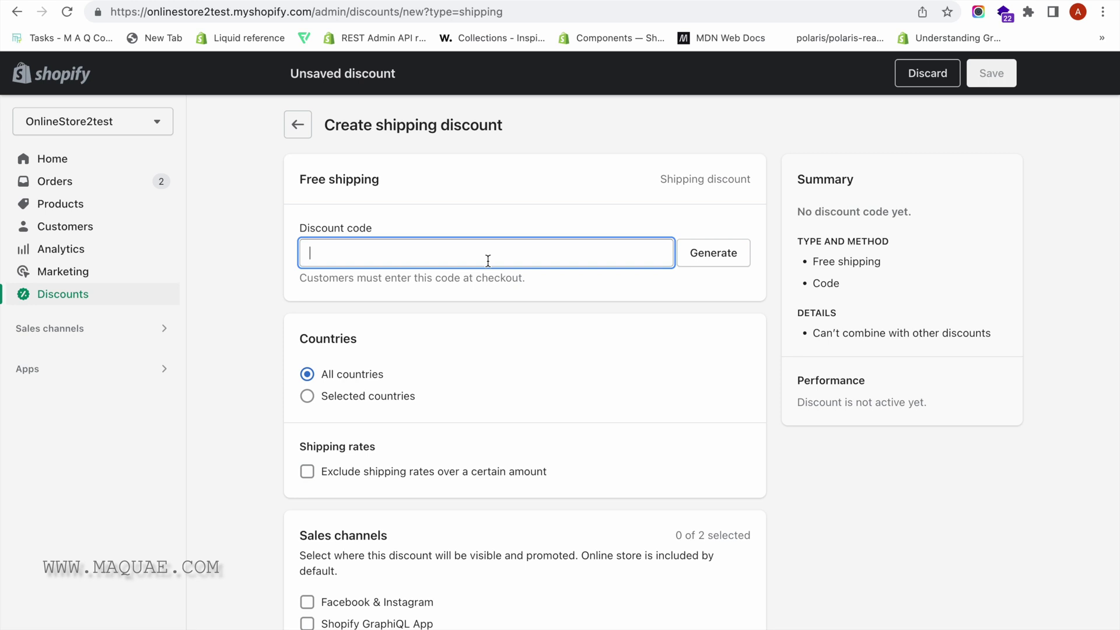
pyautogui.write('FREESHIPPING')
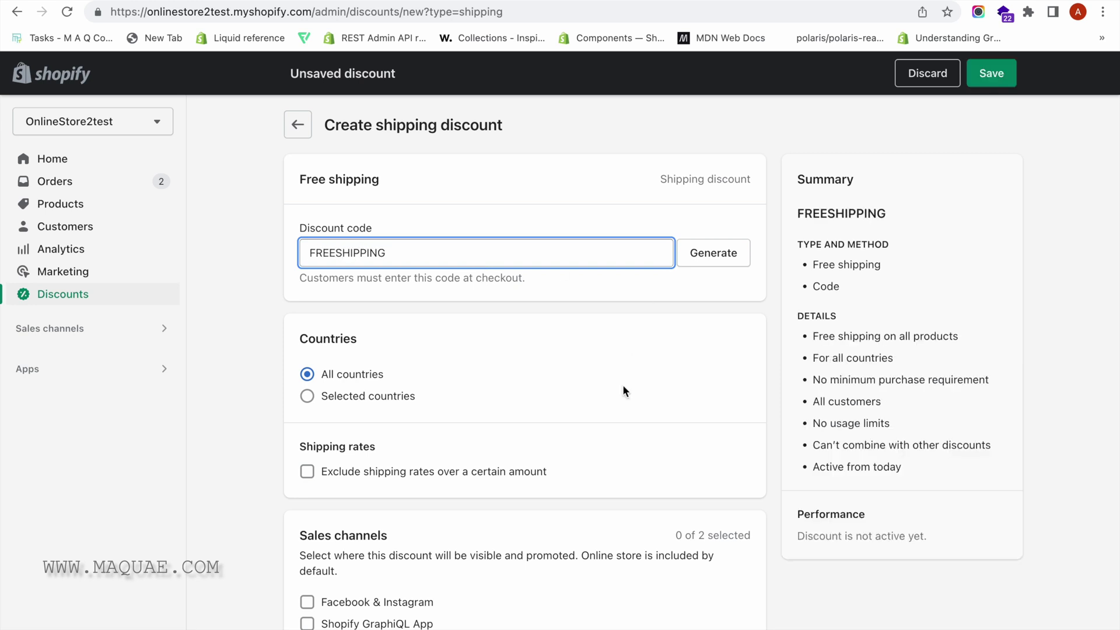
pyautogui.scroll(-4, 622, 384)
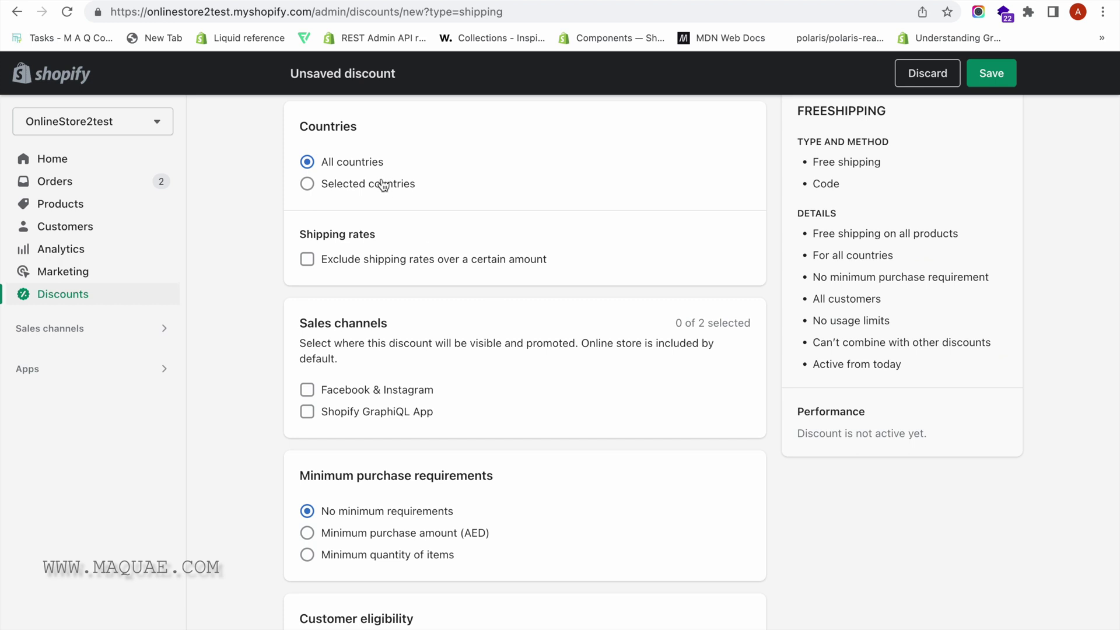
pyautogui.scroll(-1, 404, 310)
pyautogui.scroll(-3, 404, 309)
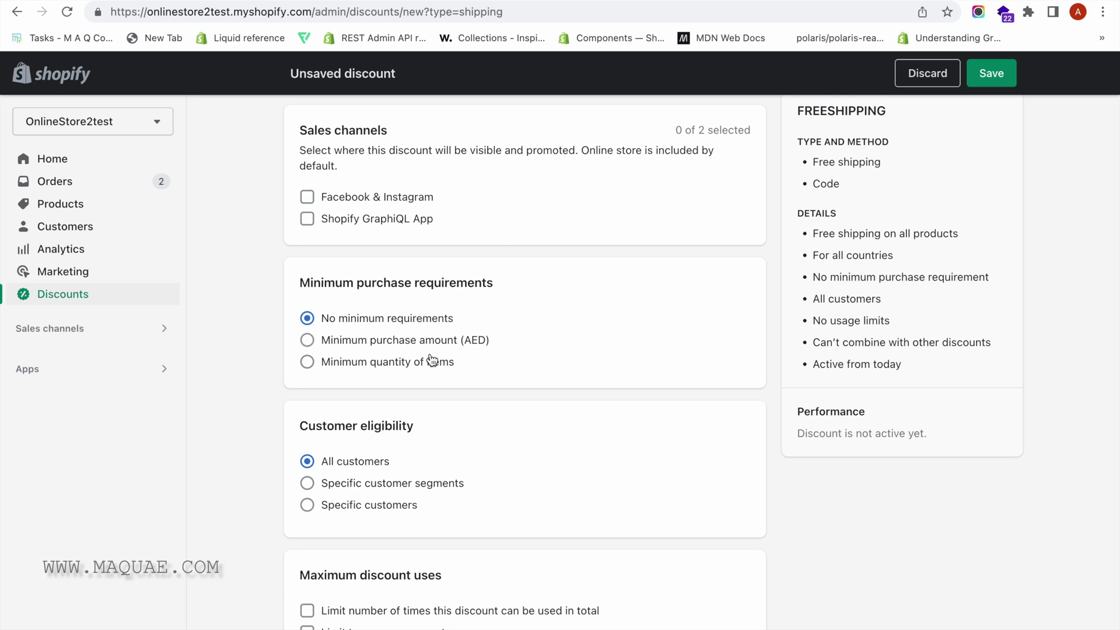
# Step: Require a minimum purchase amount of AED 100 for FREESHIPPING
pyautogui.click(428, 345)
pyautogui.click(401, 368)
pyautogui.write('100')
pyautogui.click(492, 369)
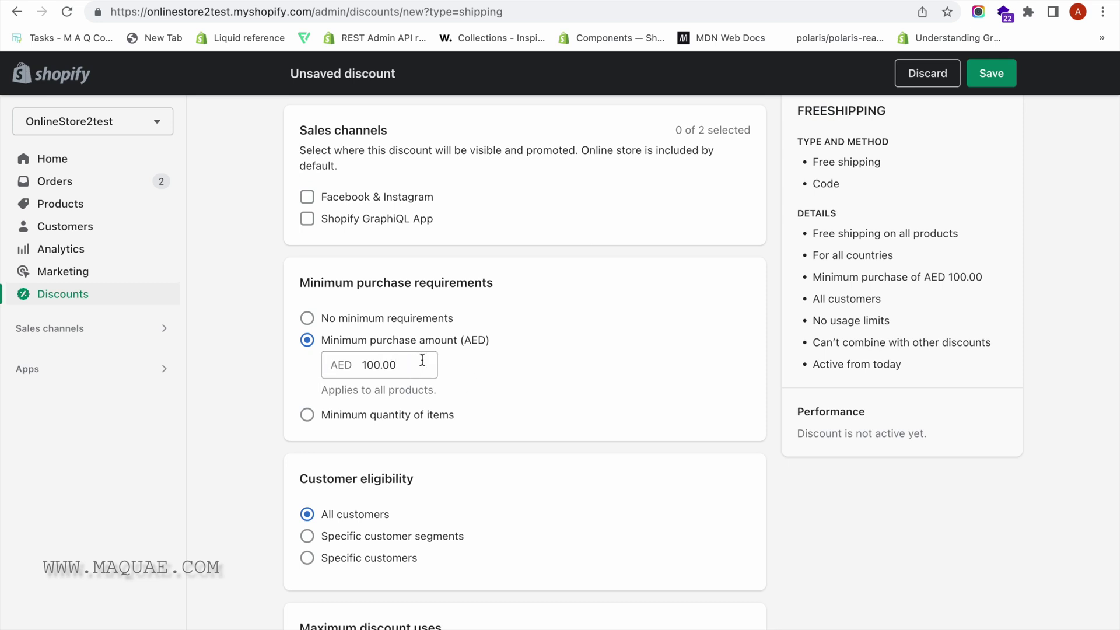
pyautogui.scroll(-3, 422, 360)
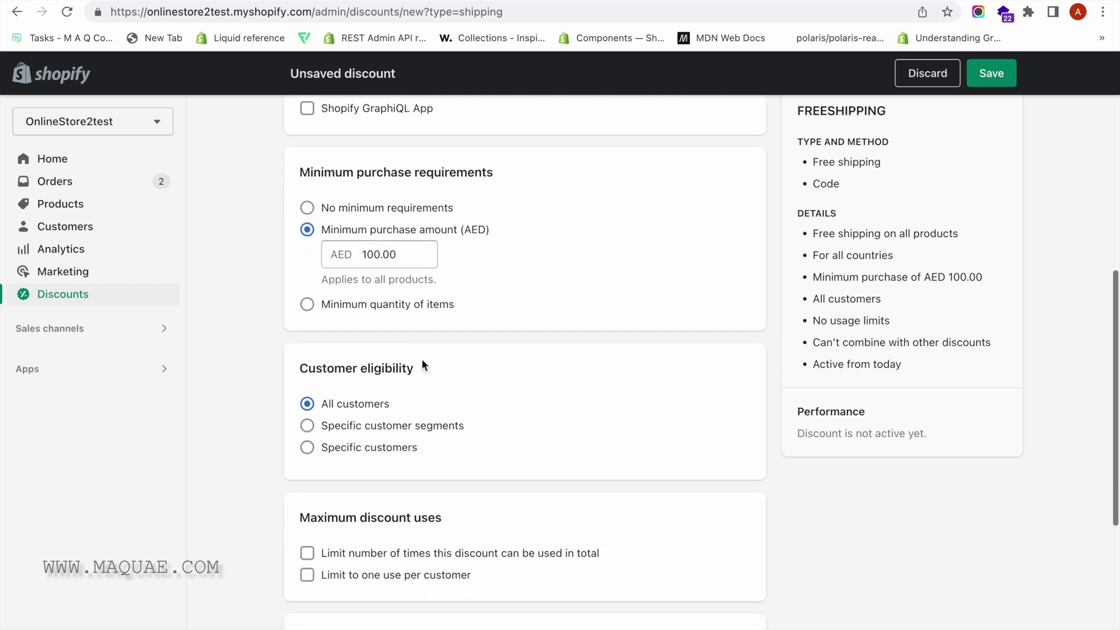
pyautogui.scroll(-3, 399, 376)
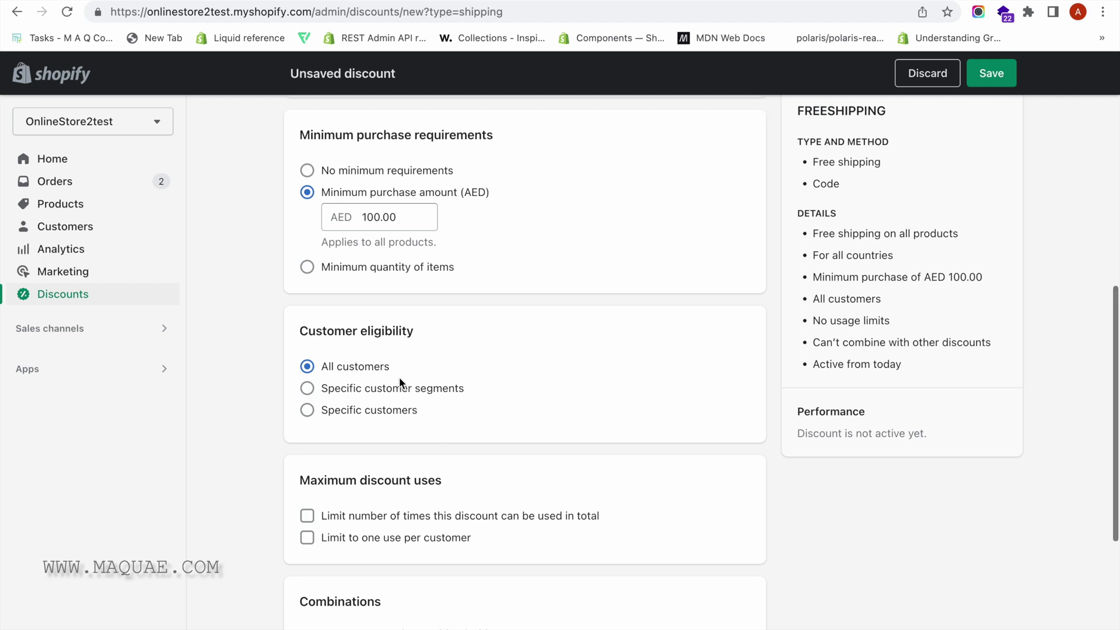
pyautogui.scroll(-1, 400, 377)
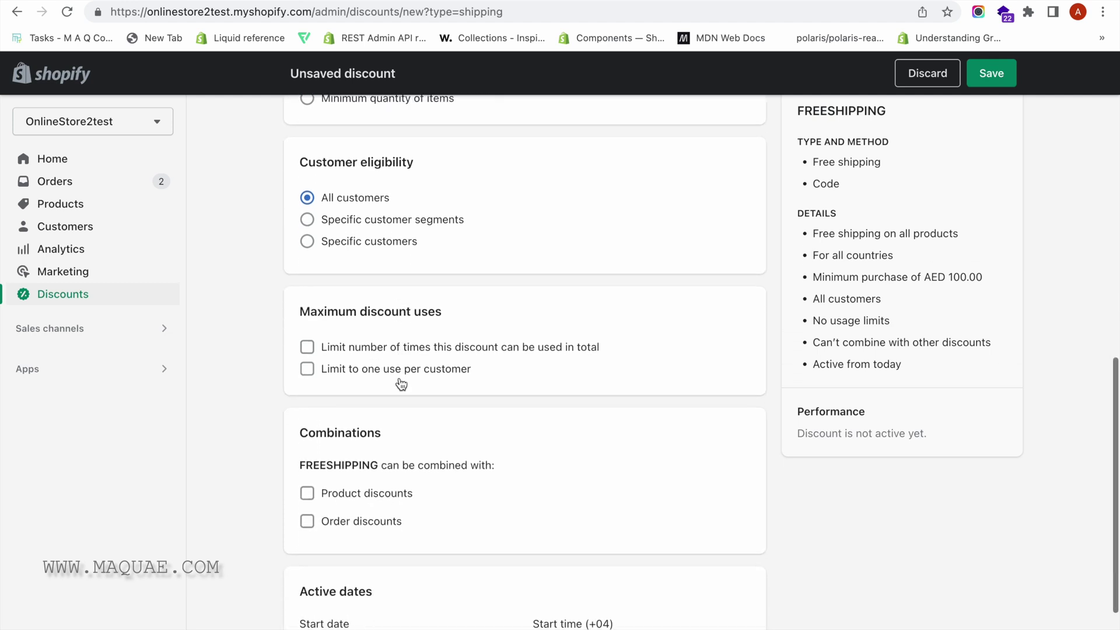
pyautogui.scroll(-3, 401, 383)
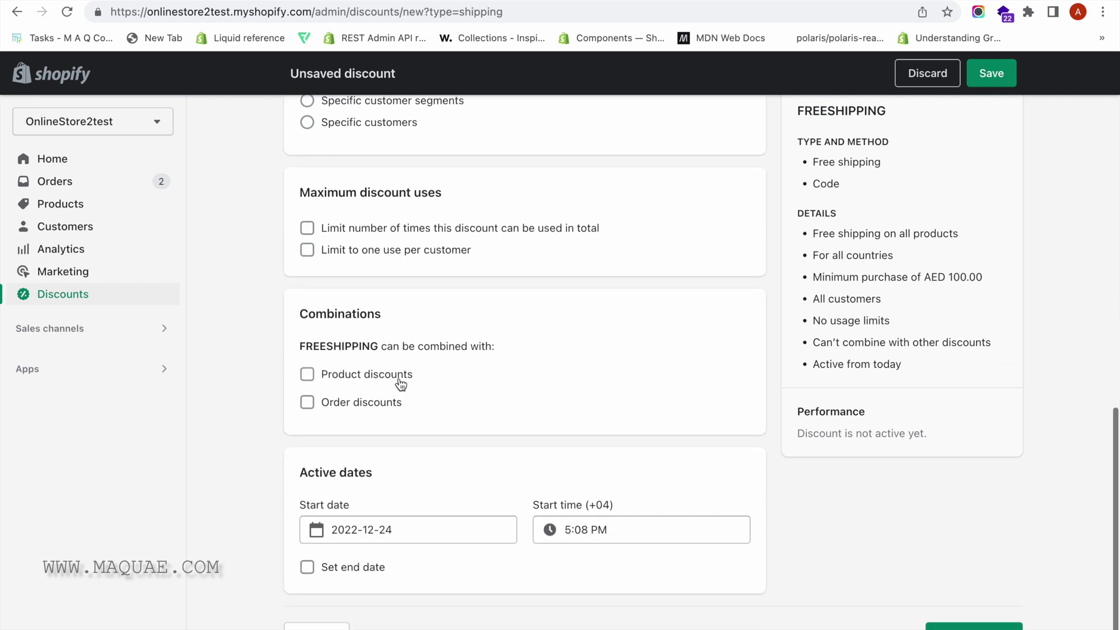
# Step: Make FREESHIPPING combinable with order discounts and save it
pyautogui.moveTo(300, 308); pyautogui.dragTo(443, 400)
pyautogui.click(443, 399)
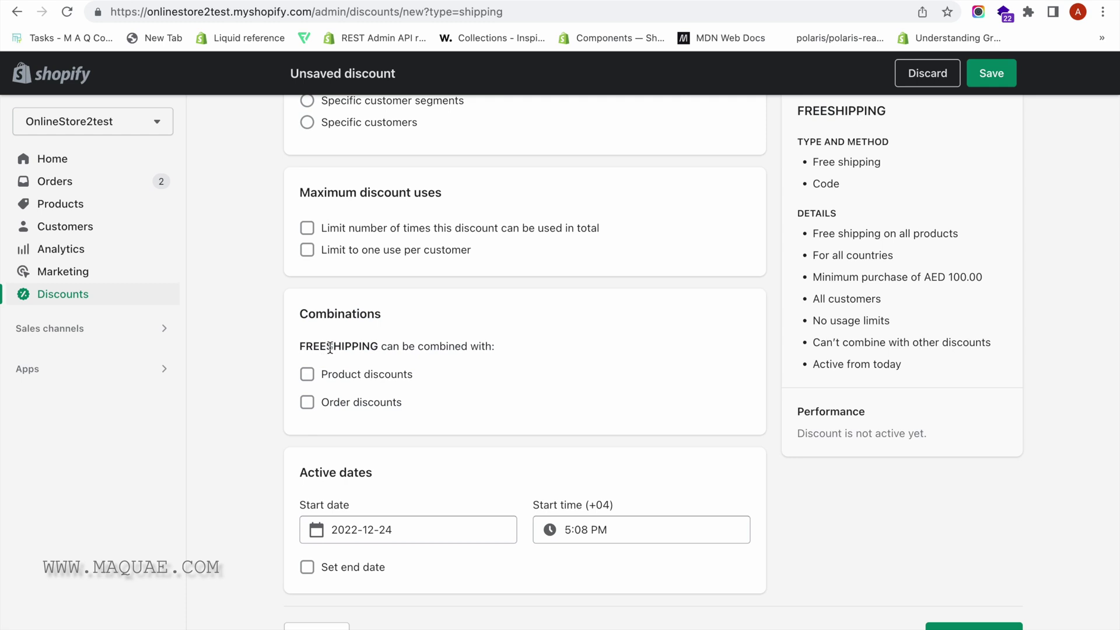
pyautogui.click(316, 411)
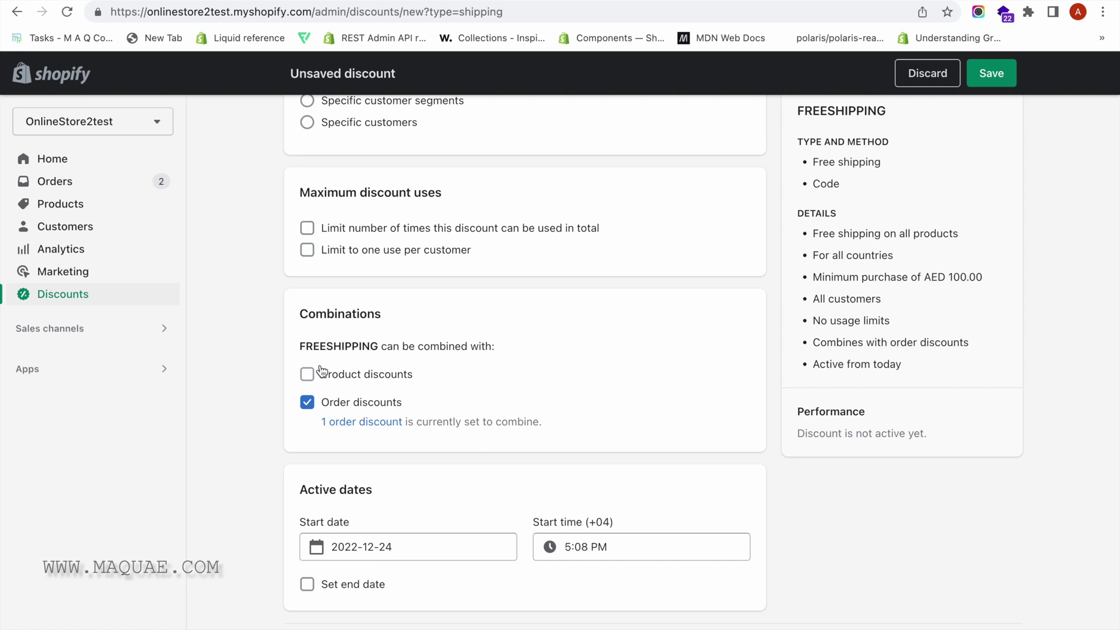
pyautogui.scroll(-1, 322, 371)
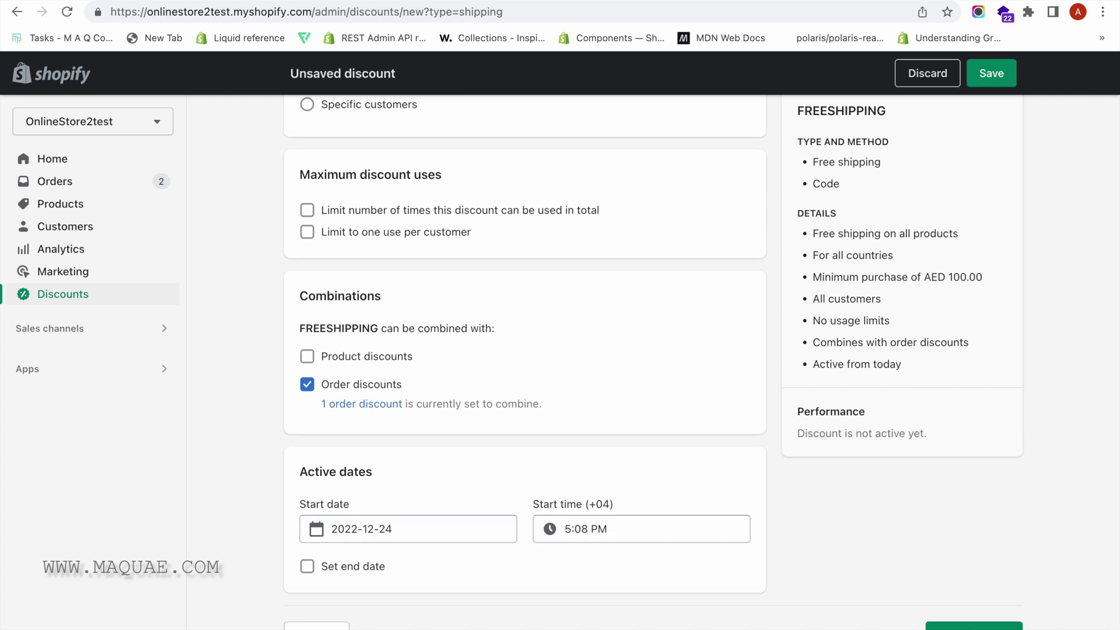
pyautogui.click(991, 73)
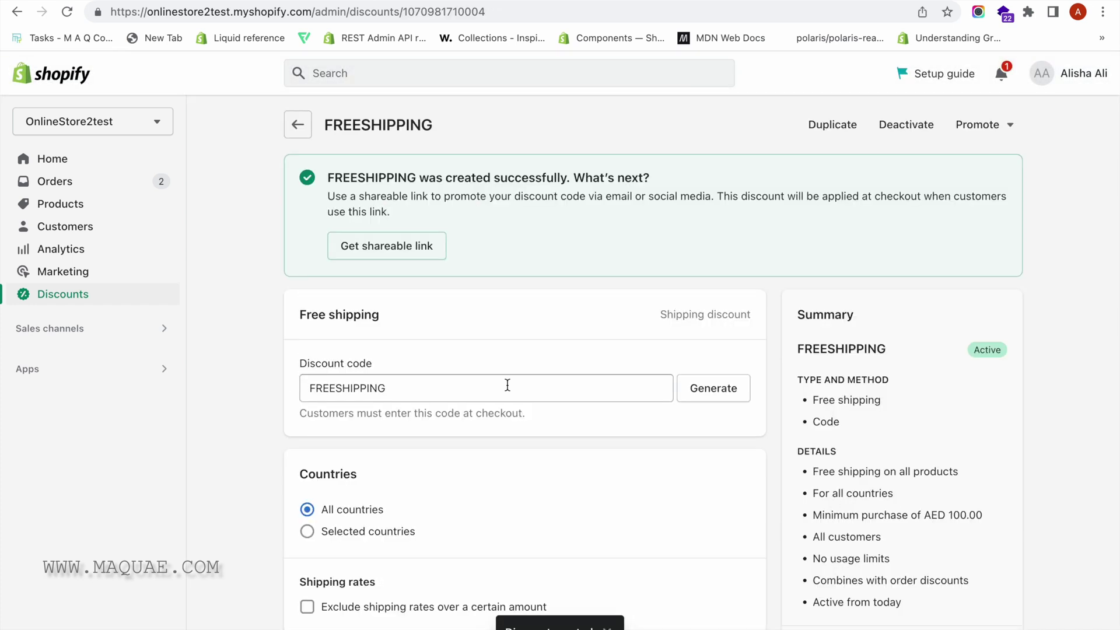
# Step: Add one size 4 Emerald Ring (AED1,200.00) to the storefront cart and check out
pyautogui.click(297, 126)
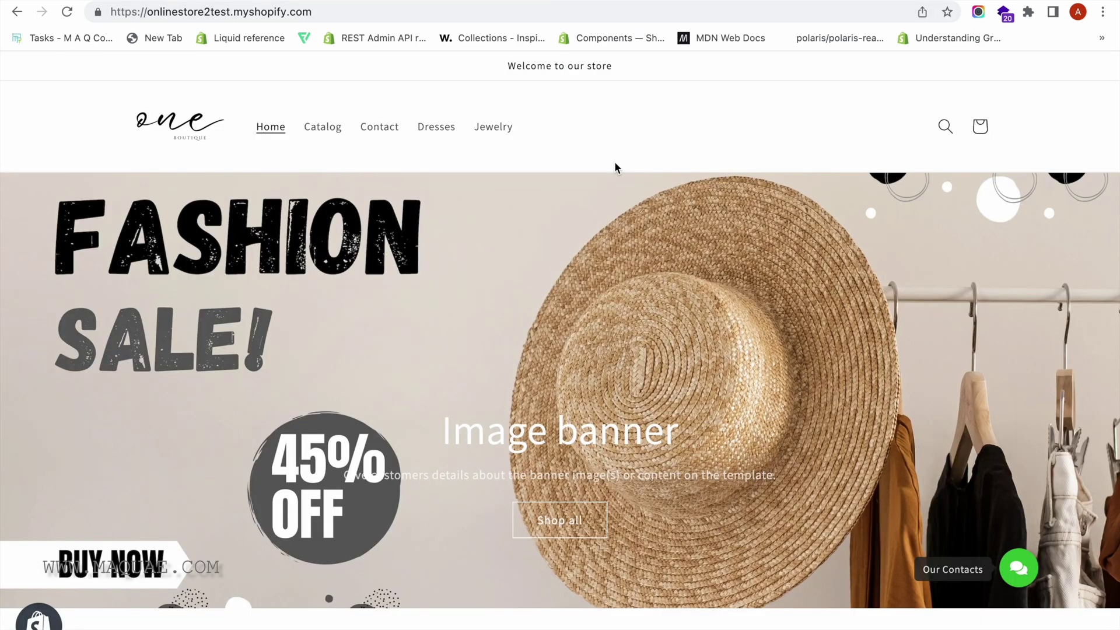
pyautogui.scroll(-4, 646, 241)
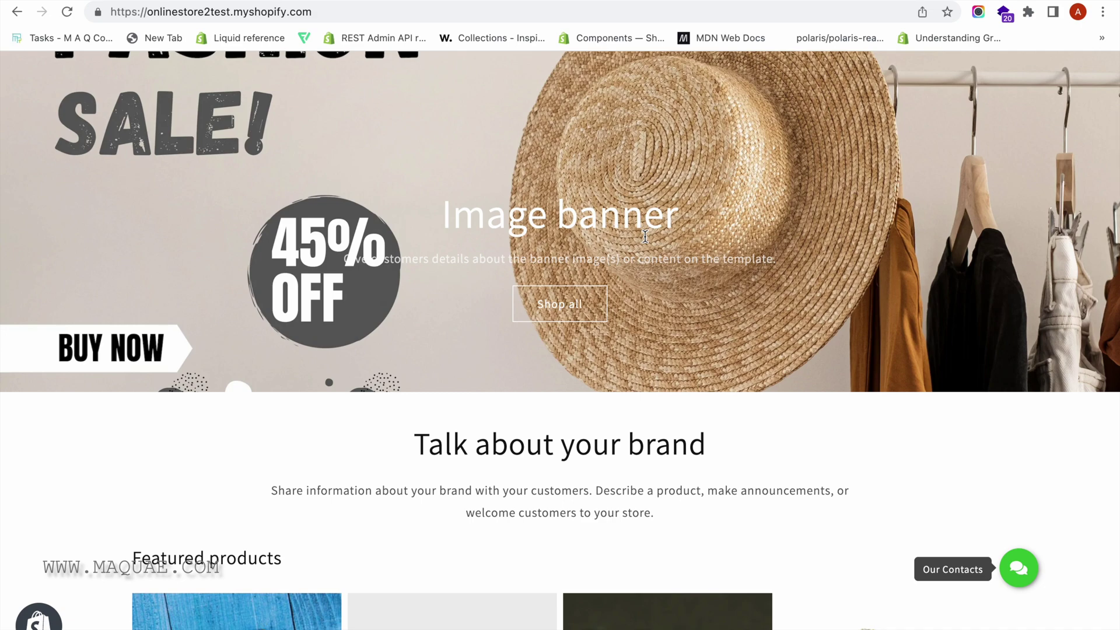
pyautogui.scroll(-6, 645, 236)
pyautogui.click(655, 352)
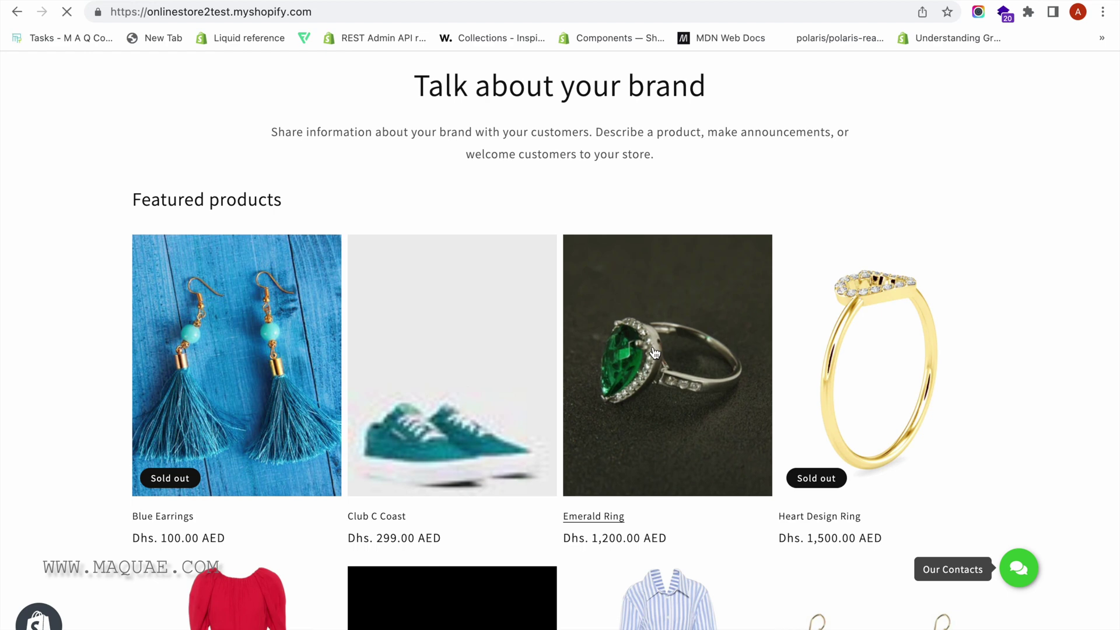
pyautogui.click(848, 573)
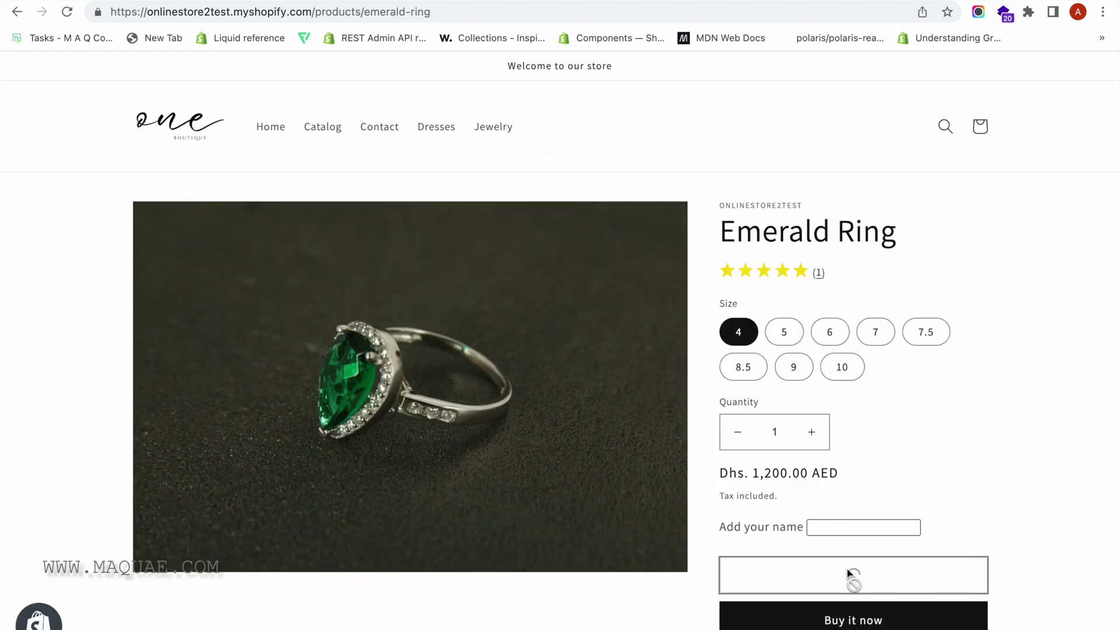
pyautogui.click(932, 331)
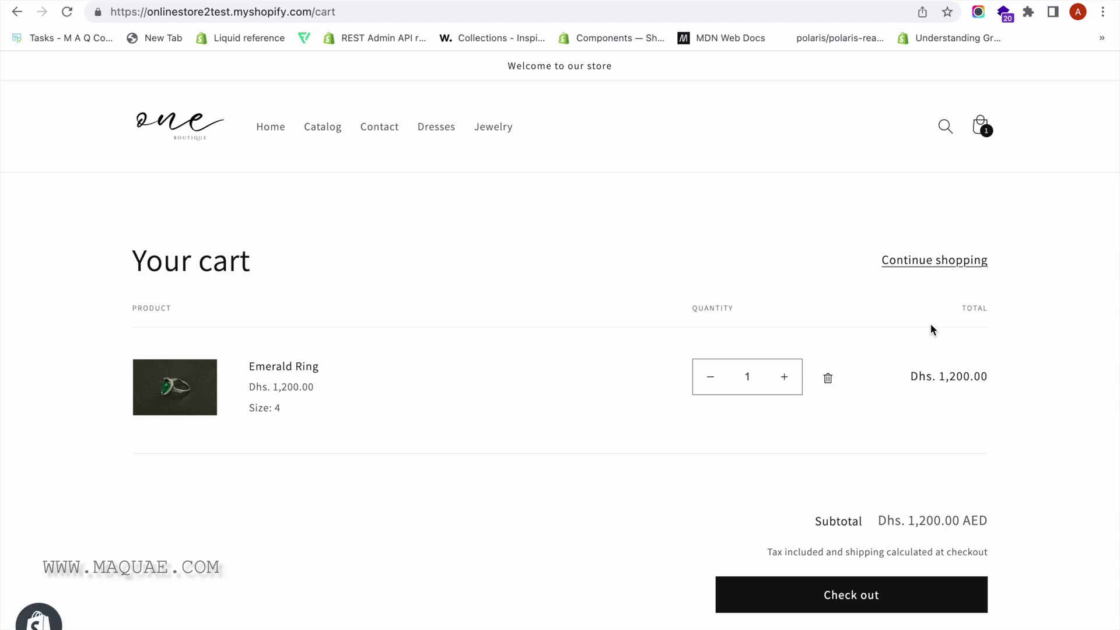
pyautogui.scroll(-2, 923, 502)
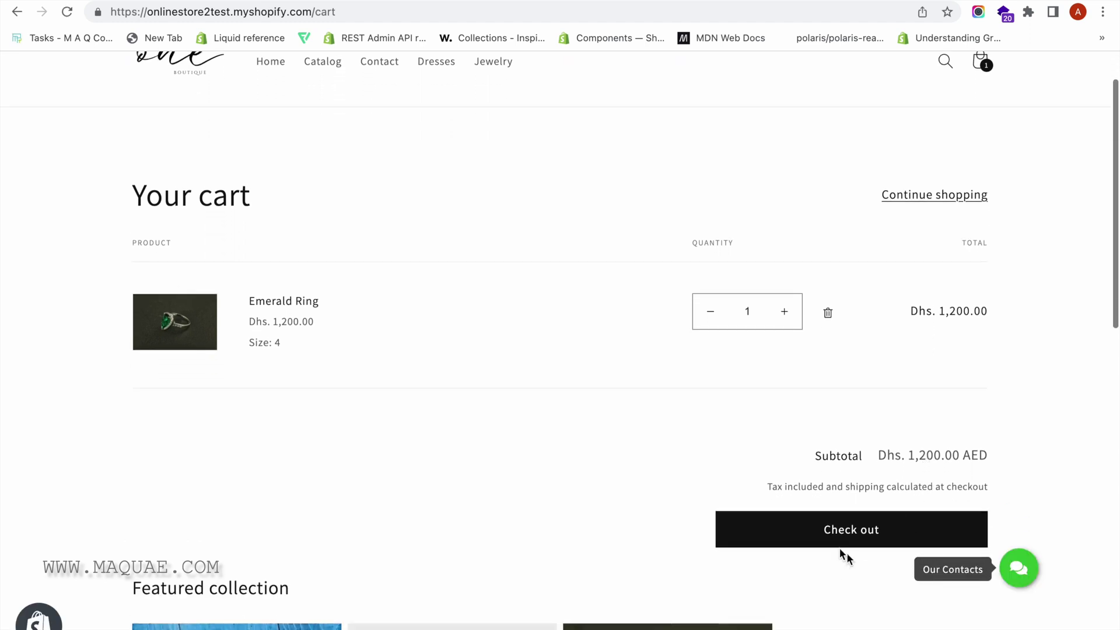
pyautogui.click(842, 528)
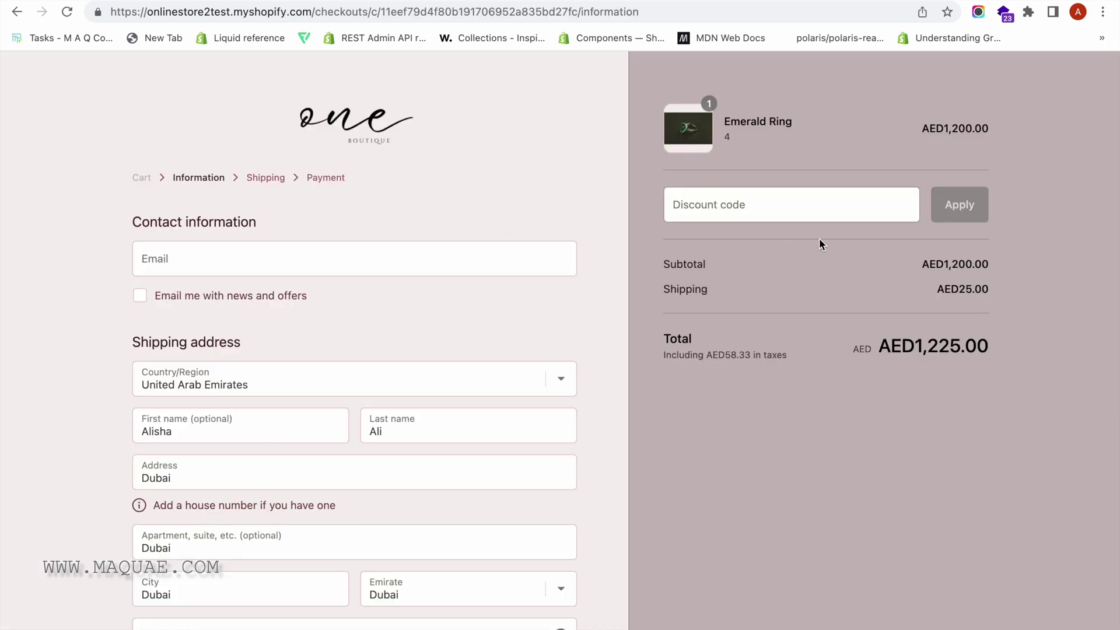
# Step: Apply WELCOME10 at checkout, cutting AED120.00 so the AED1,225.00 total drops to AED1,105.00
pyautogui.moveTo(944, 264); pyautogui.dragTo(988, 263)
pyautogui.moveTo(923, 357); pyautogui.dragTo(1002, 348)
pyautogui.click(819, 205)
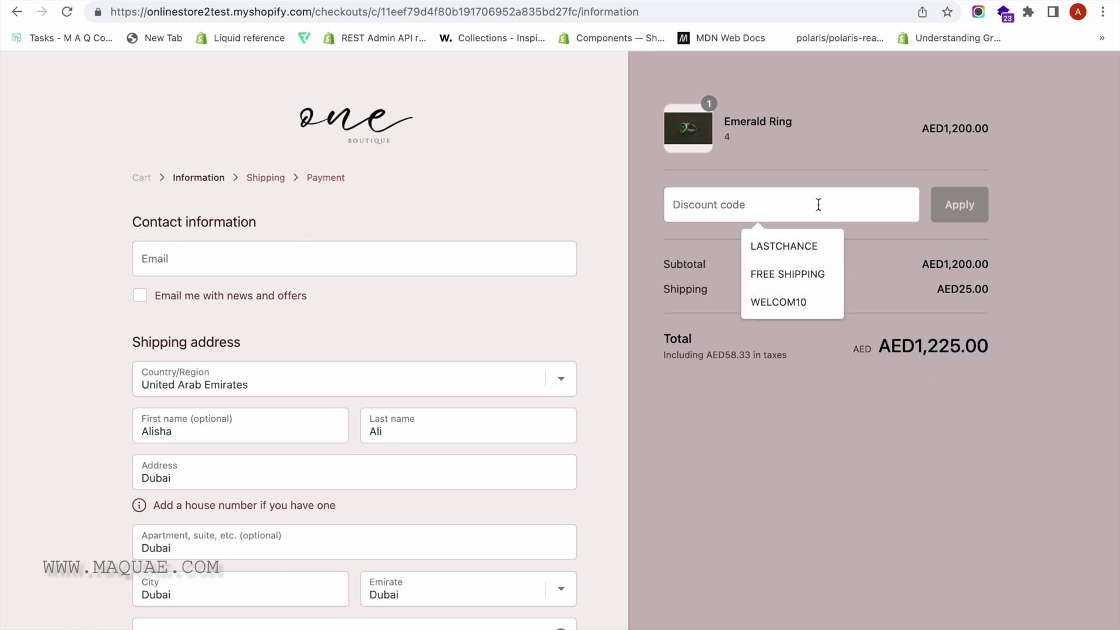
pyautogui.click(828, 185)
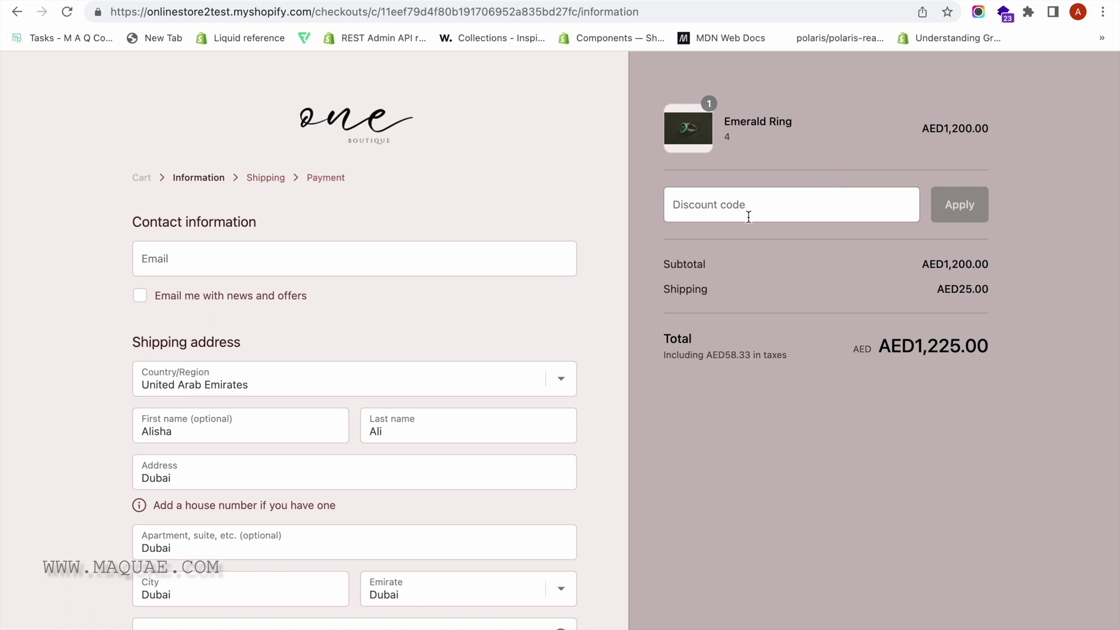
pyautogui.click(678, 209)
pyautogui.write('W')
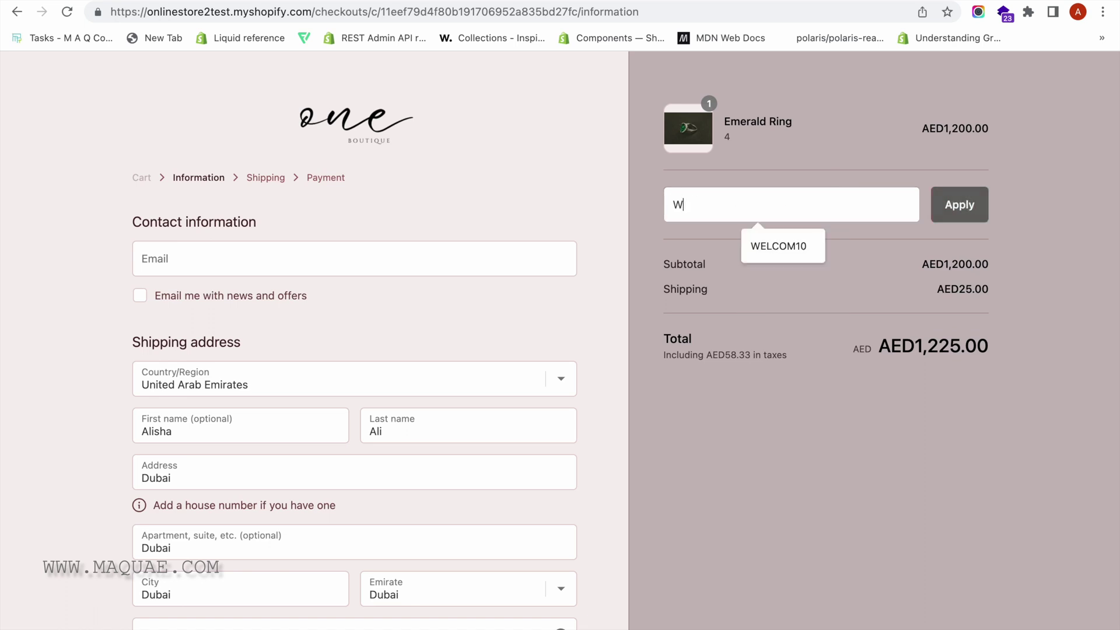
pyautogui.write('ELCOME10')
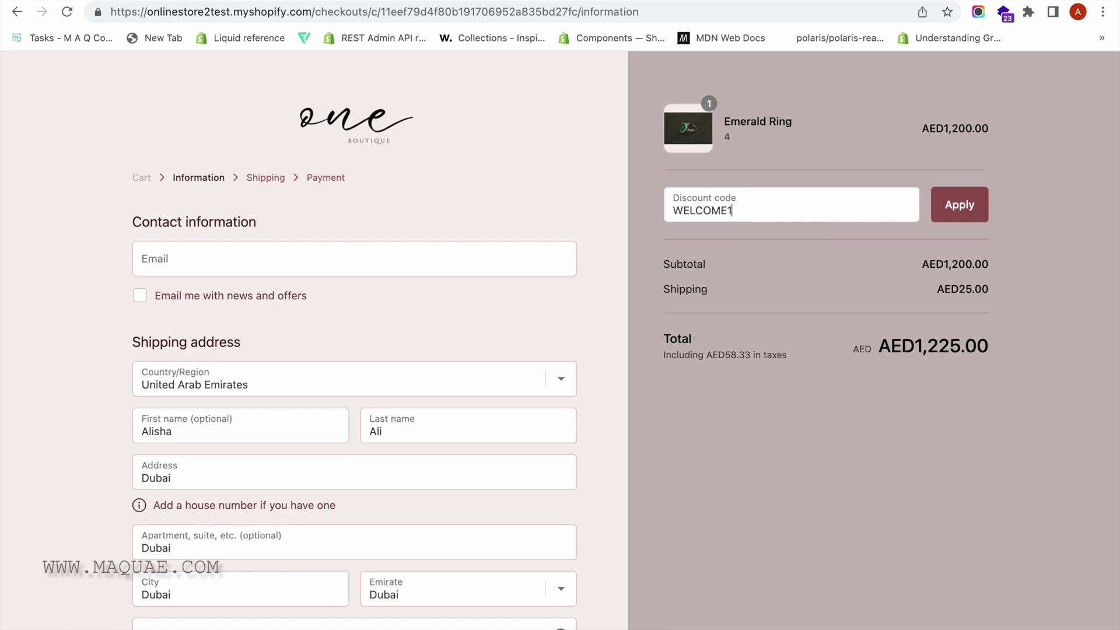
pyautogui.click(967, 206)
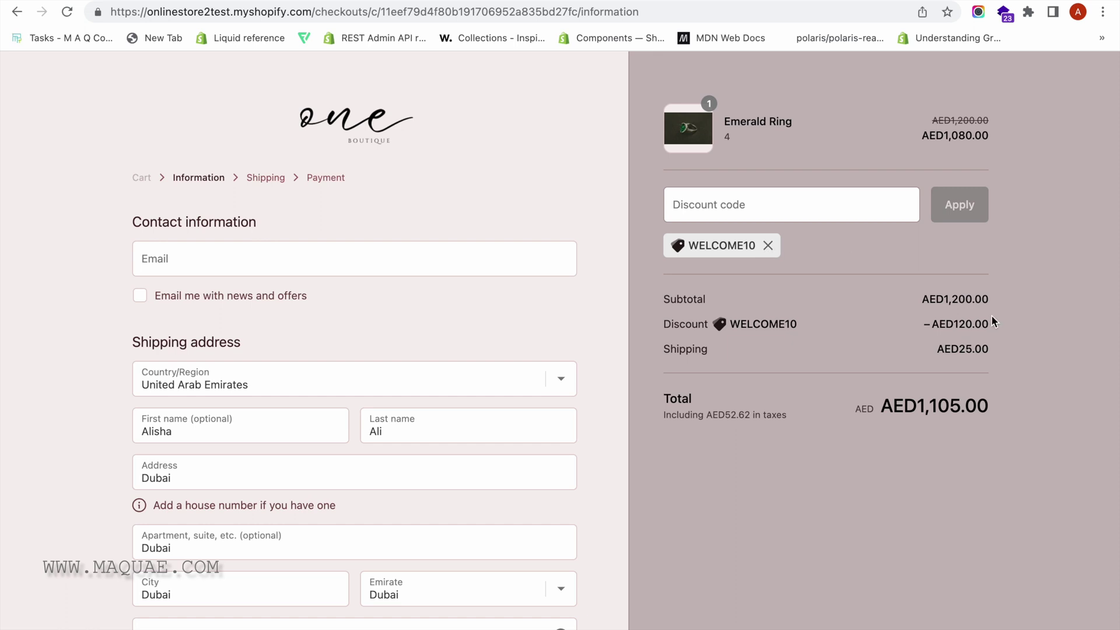
pyautogui.moveTo(954, 326); pyautogui.dragTo(994, 327)
# Step: Enter and apply the FREESHIPPING code in the checkout's discount field
pyautogui.moveTo(946, 301); pyautogui.dragTo(994, 303)
pyautogui.click(770, 198)
pyautogui.write('FREES')
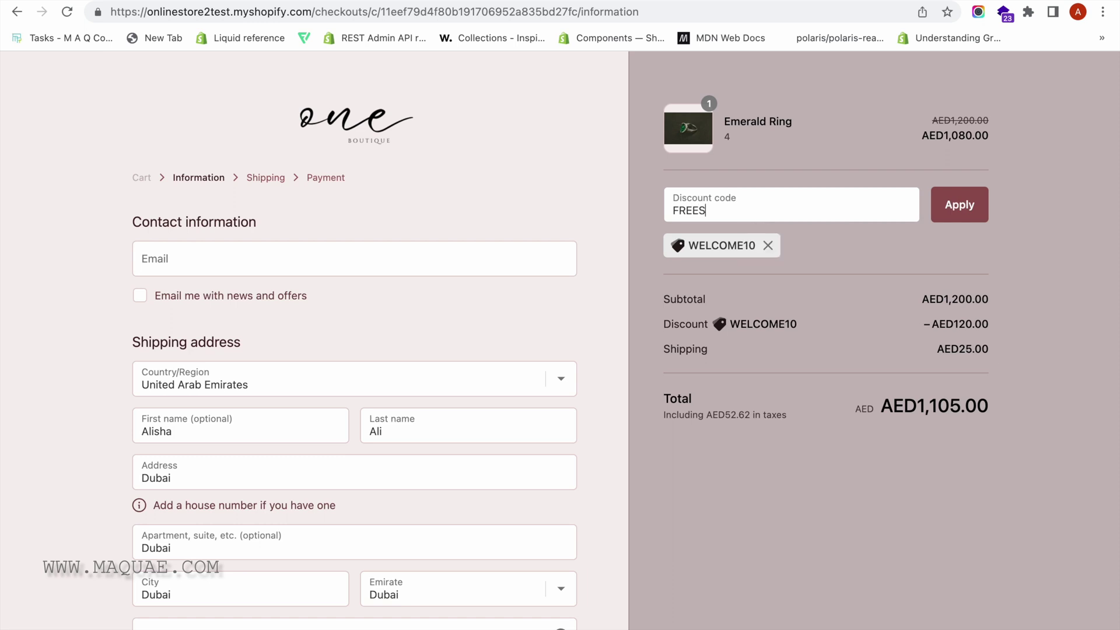
pyautogui.write('HIPPING')
pyautogui.click(968, 201)
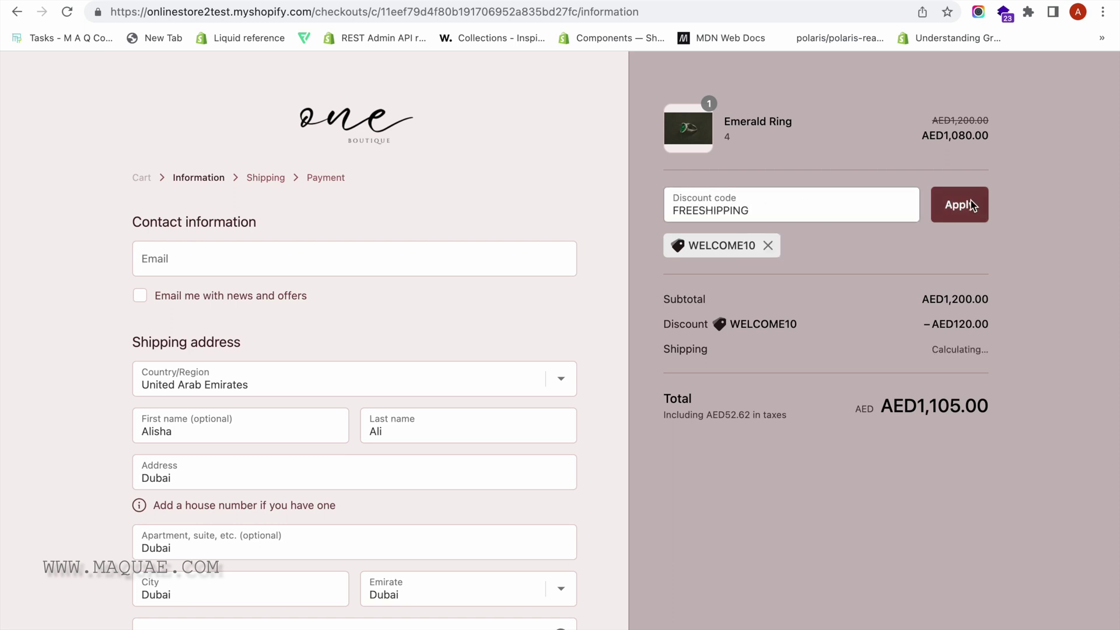